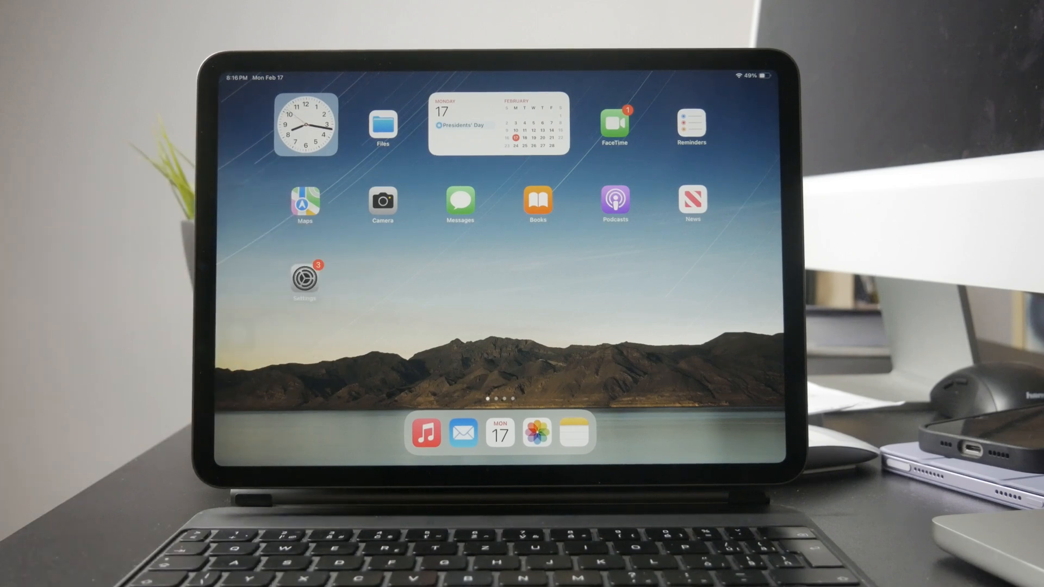
From the Home Screen, launch Settings and show the Apple Account details page.
left_click_drag(490, 310, 245, 319)
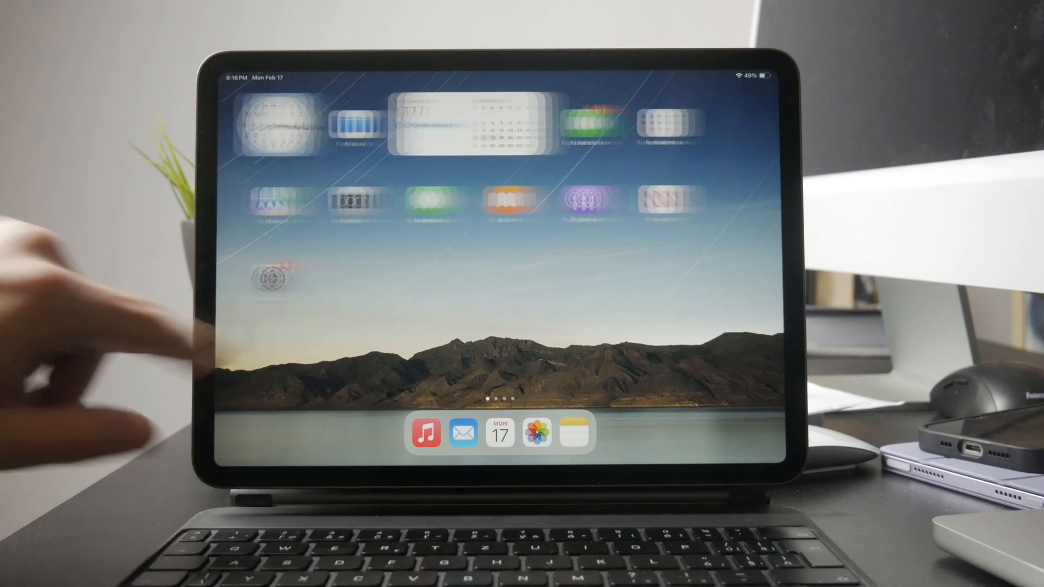
left_click_drag(209, 252, 383, 310)
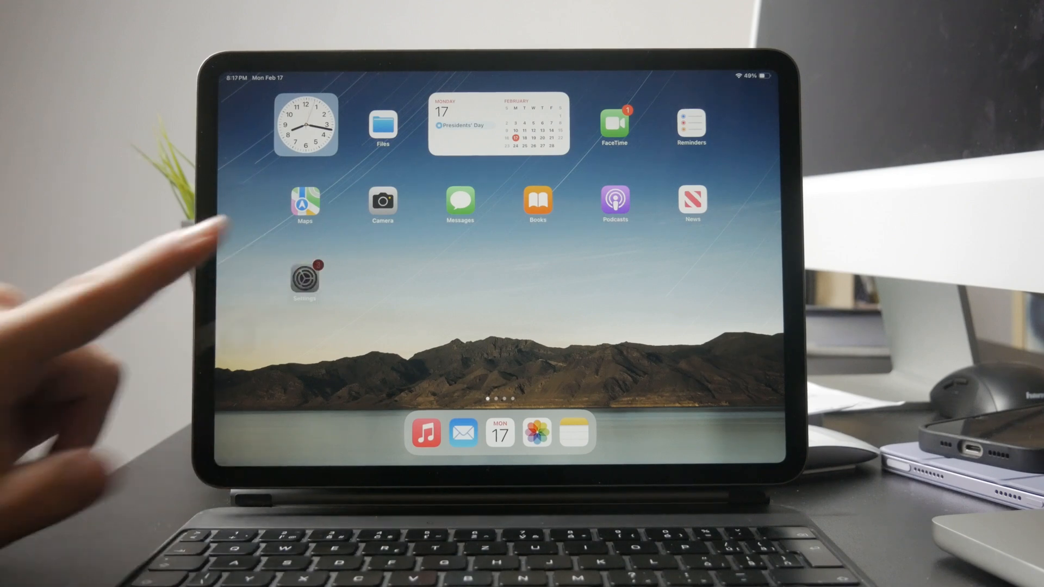
left_click(305, 278)
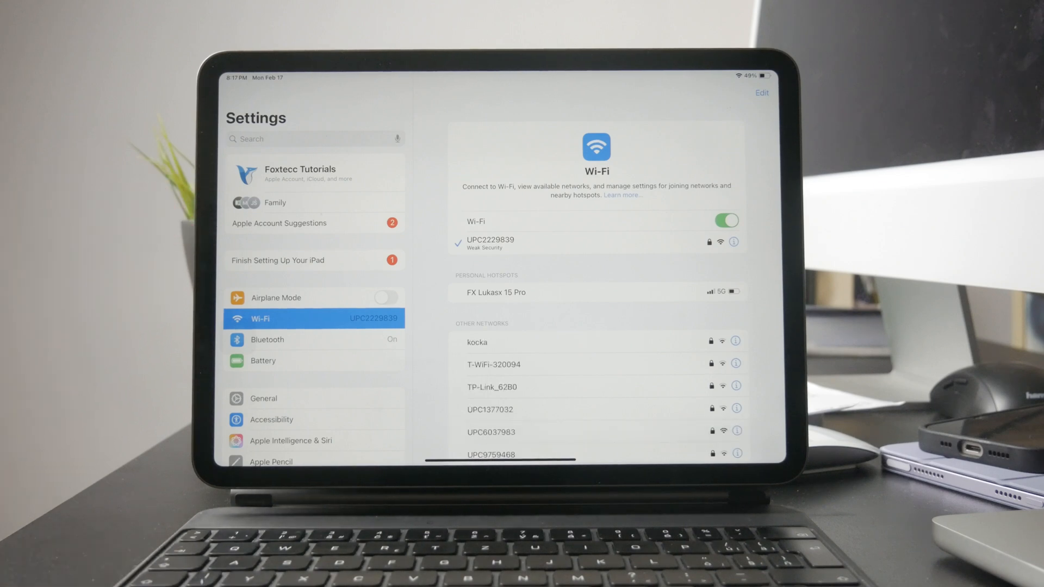
left_click(295, 172)
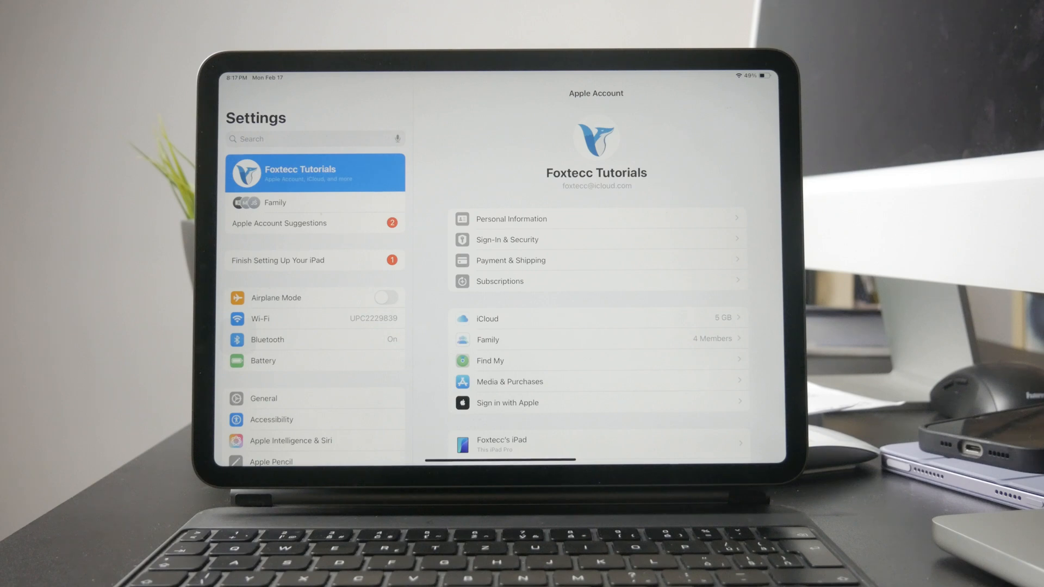
scroll(596, 285, "down", 3)
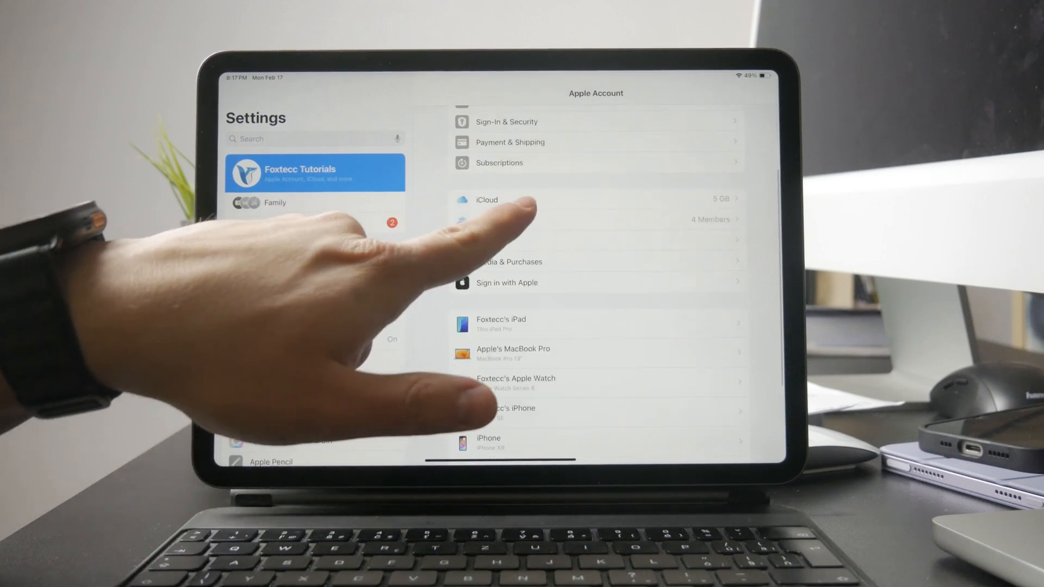
Show the iCloud overview and the complete list of apps saved to iCloud.
left_click(517, 159)
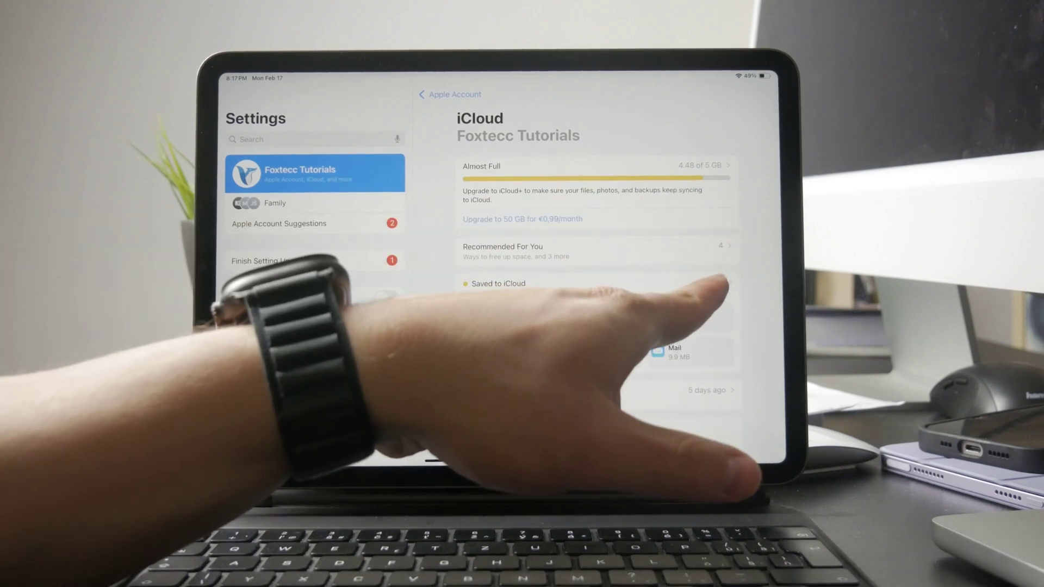
left_click(712, 283)
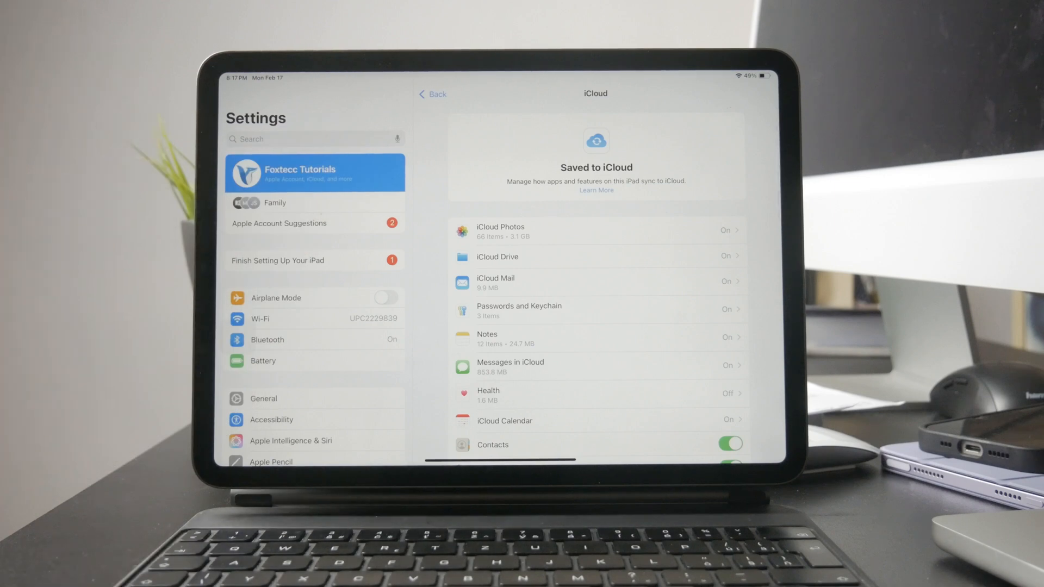
scroll(596, 327, "down", 5)
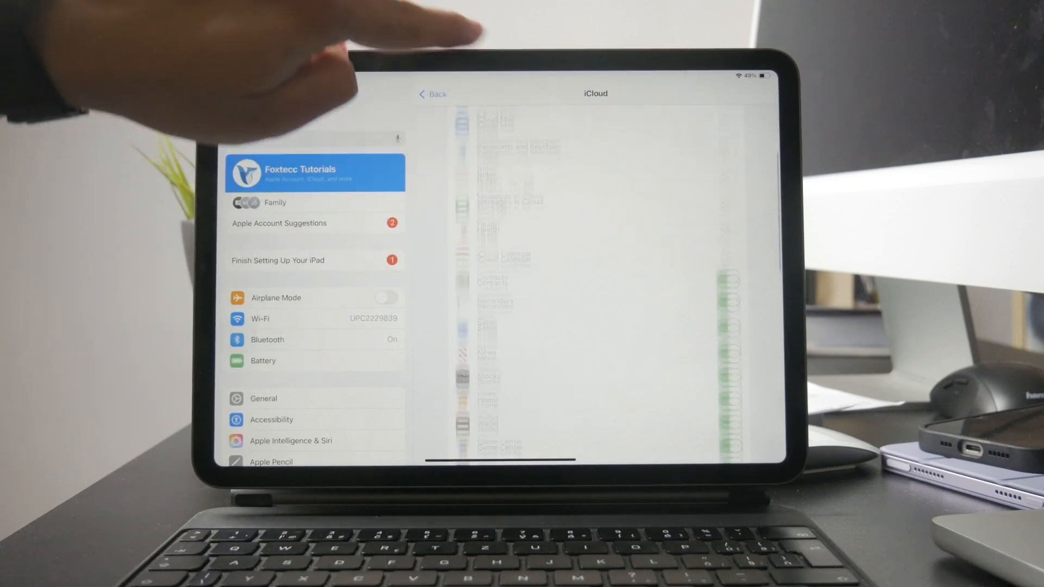
scroll(596, 286, "down", 4)
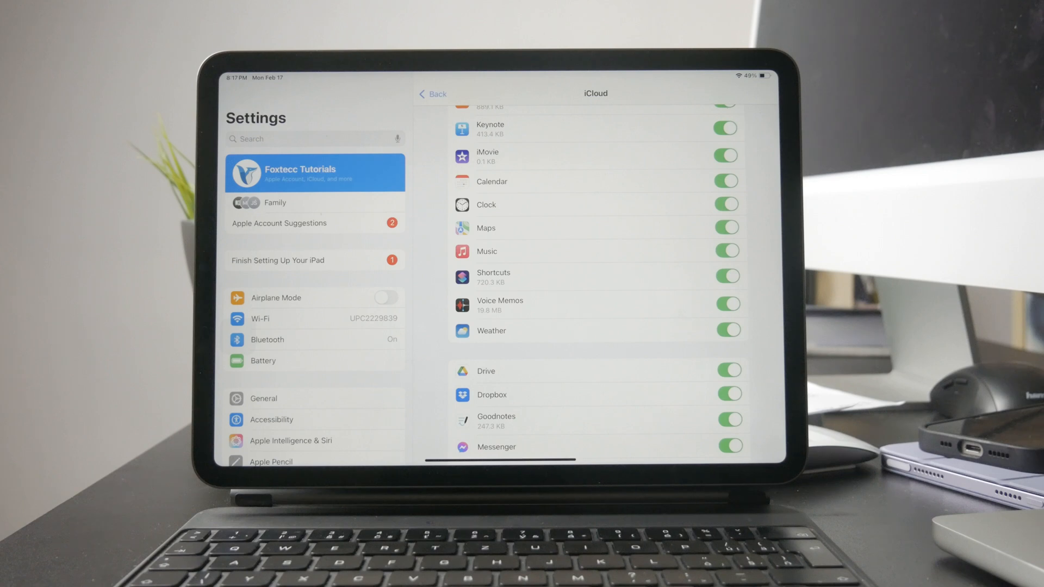
Leave Settings and return to the Home Screen.
key("super+h")
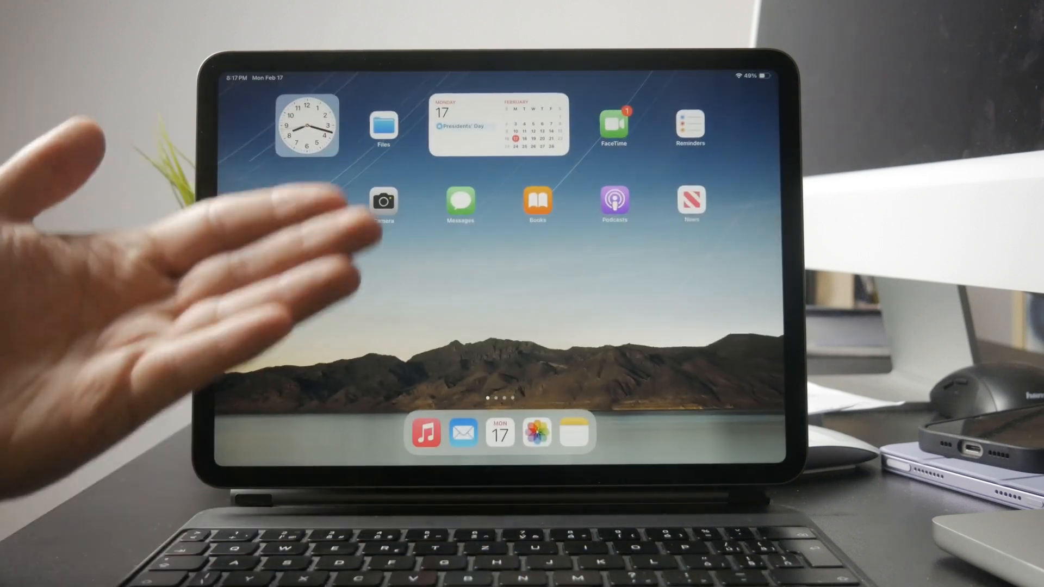
scroll(237, 327, "right", 3)
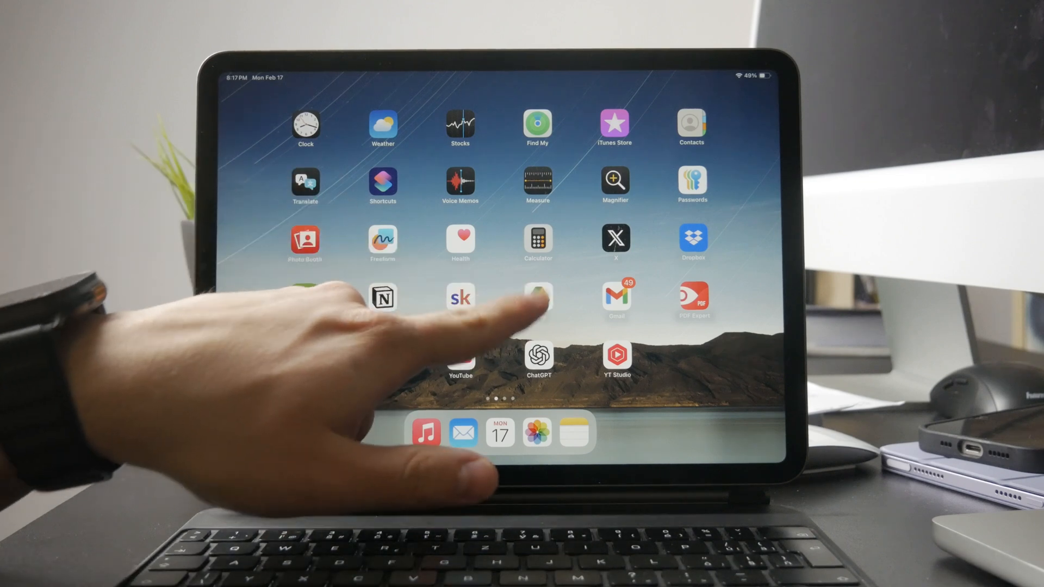
Launch Google Drive, view the signed-in Google account panel, then return home.
left_click(539, 296)
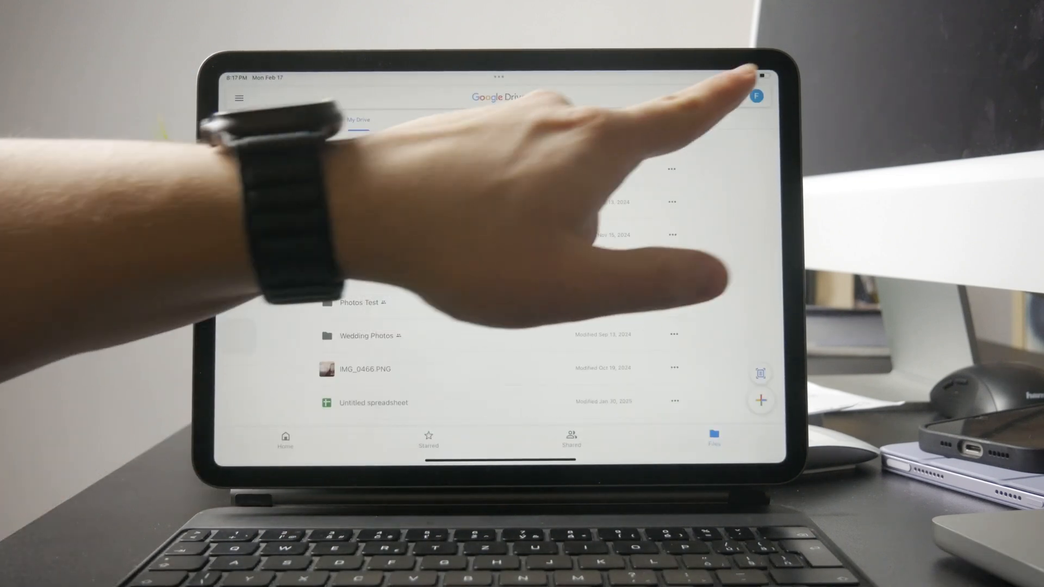
left_click(757, 95)
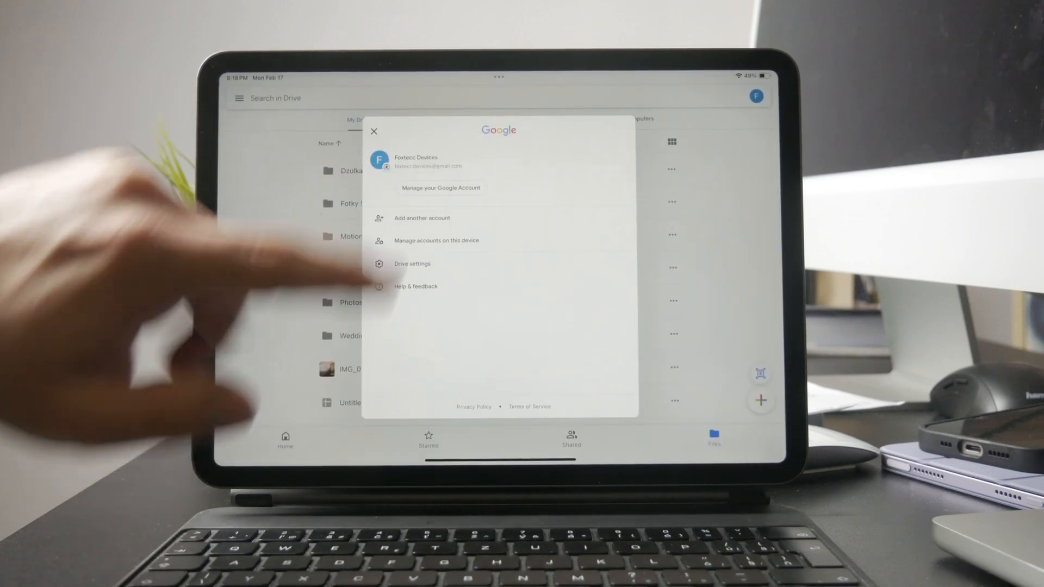
key("super+h")
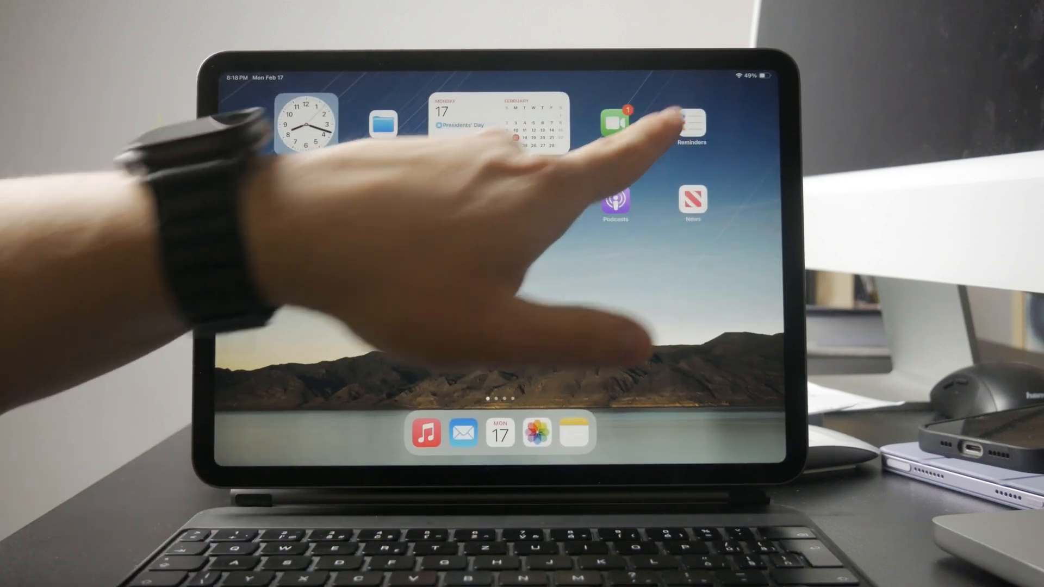
Find the App Store via Spotlight, view its Apple Account panel, then return home.
key("super+space")
key("BackSpace")
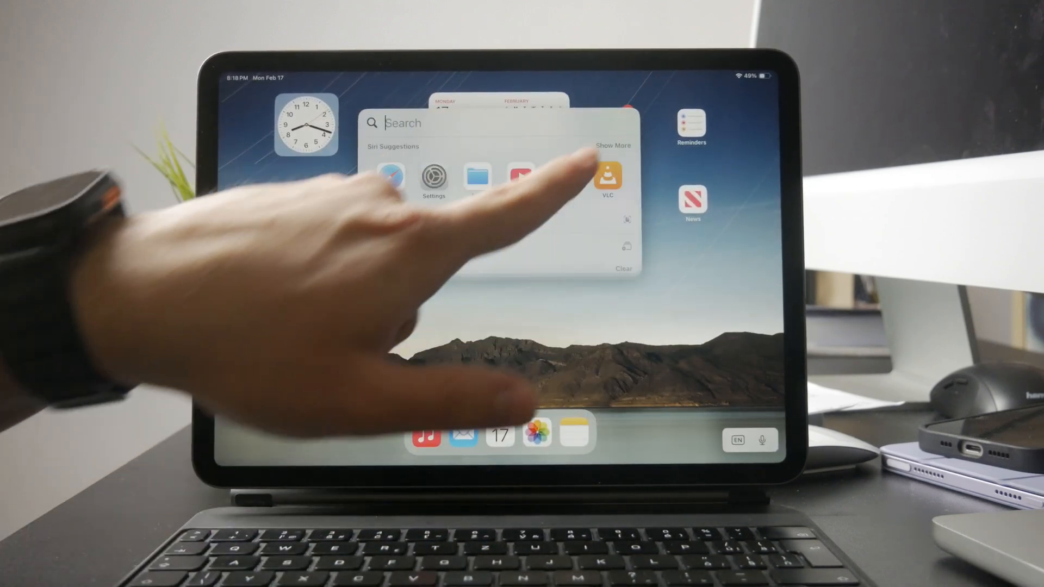
type("app Store")
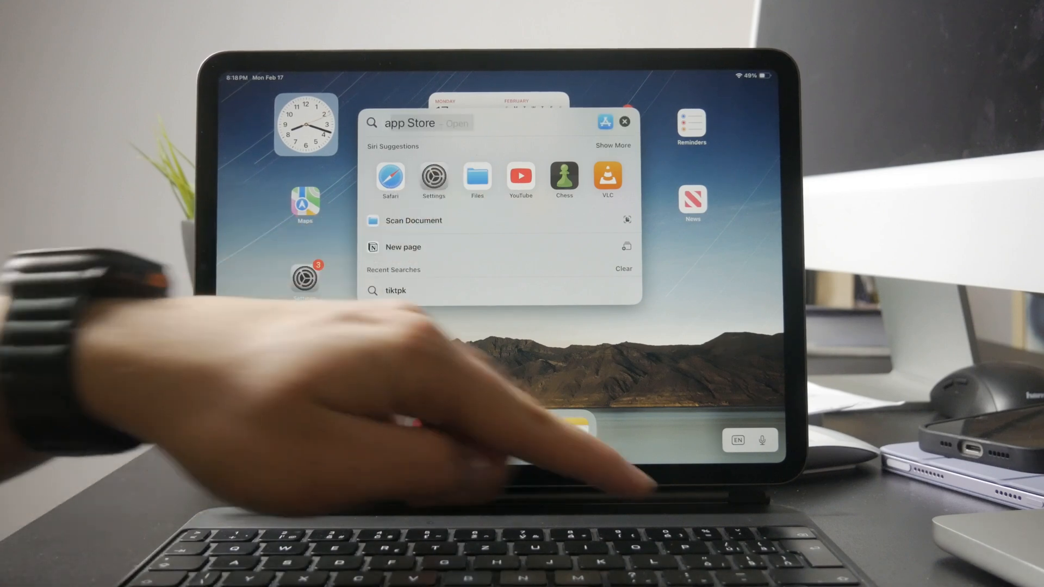
key("Return")
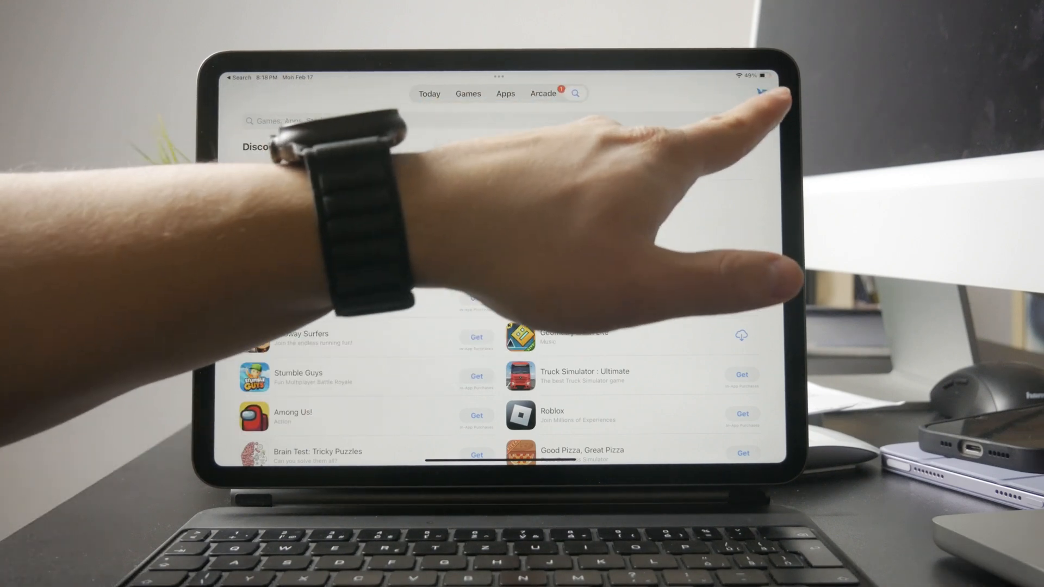
left_click(760, 93)
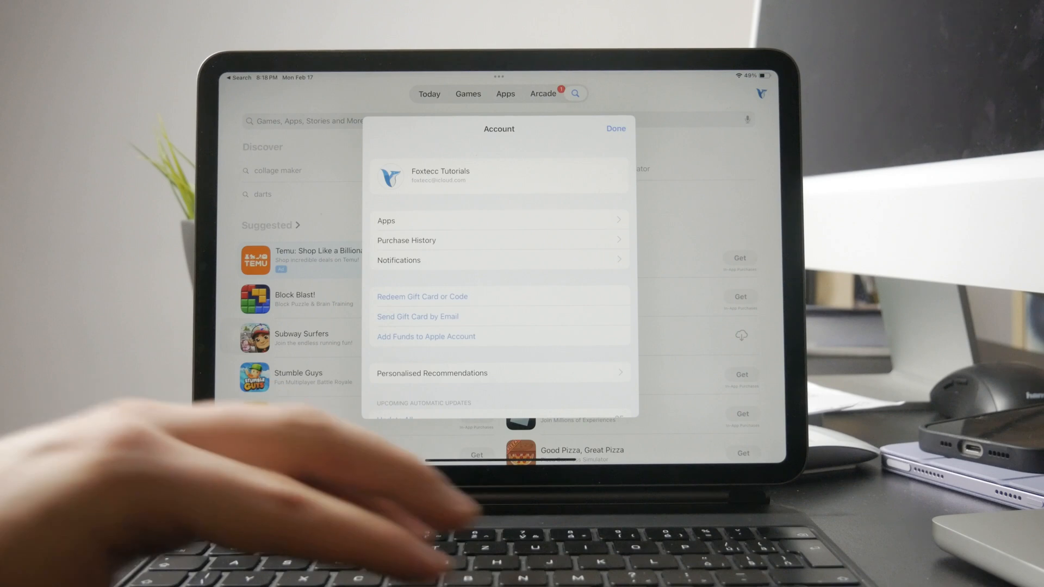
key("super+h")
Reopen Settings and show the Apple Account's Subscriptions page.
left_click(315, 265)
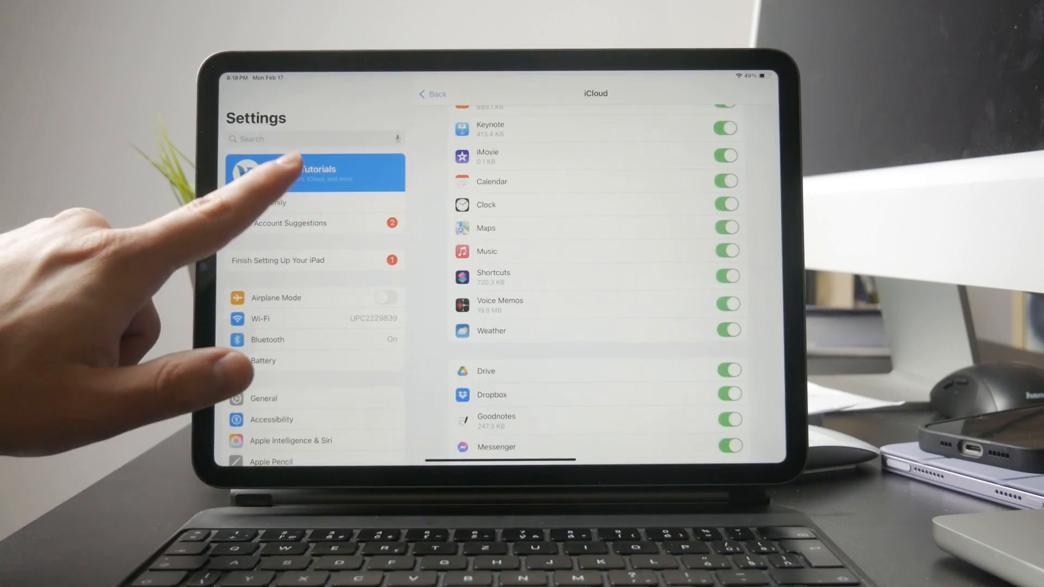
left_click(285, 164)
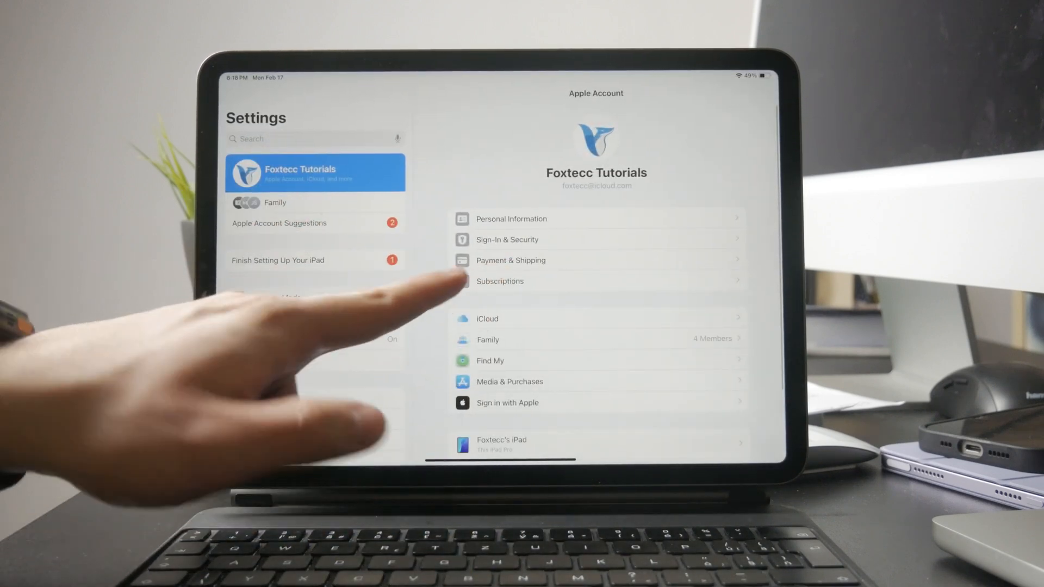
left_click(469, 281)
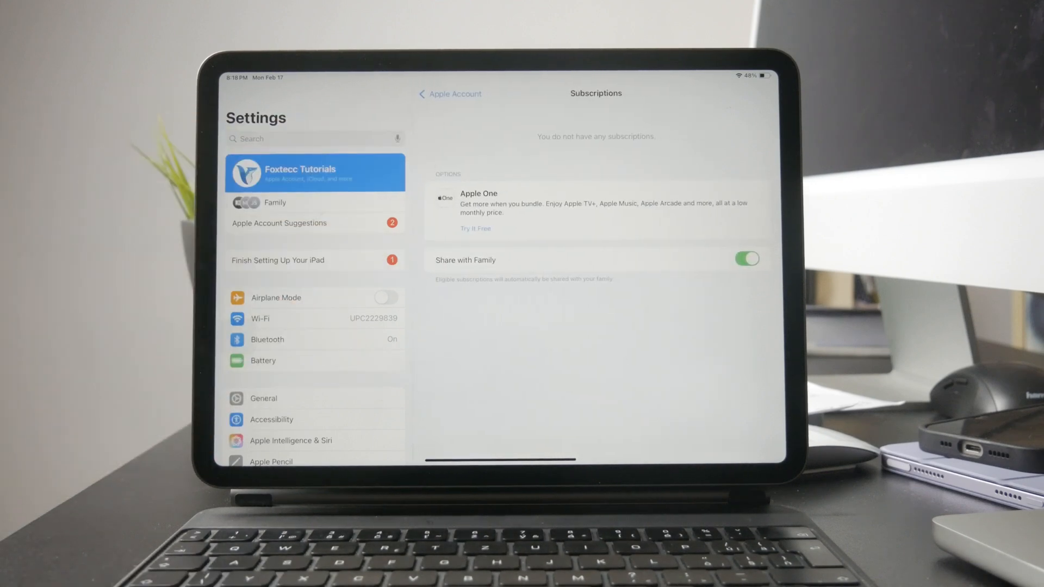
Leave Settings and return to the first Home Screen page.
key("super+h")
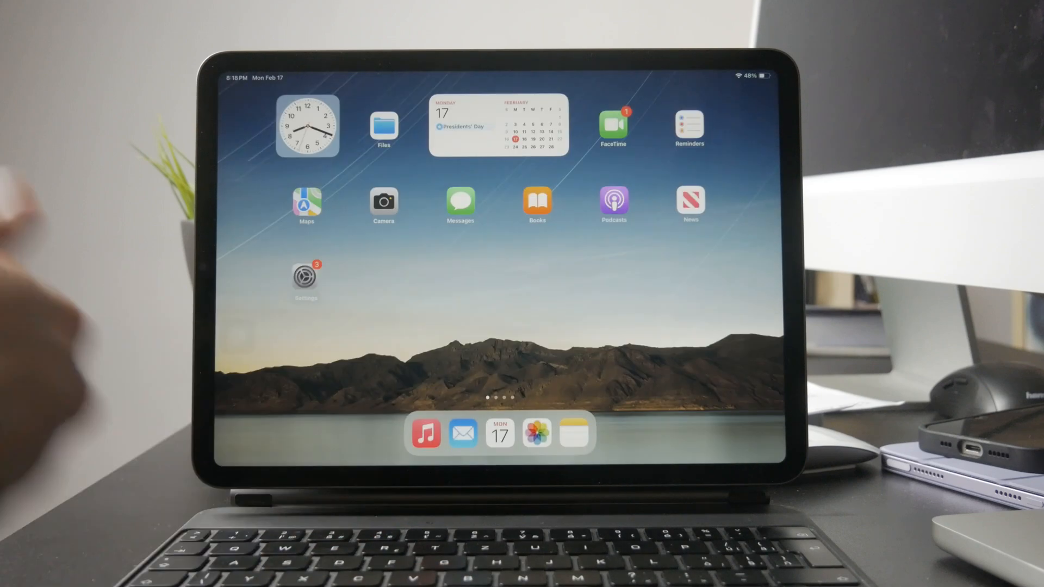